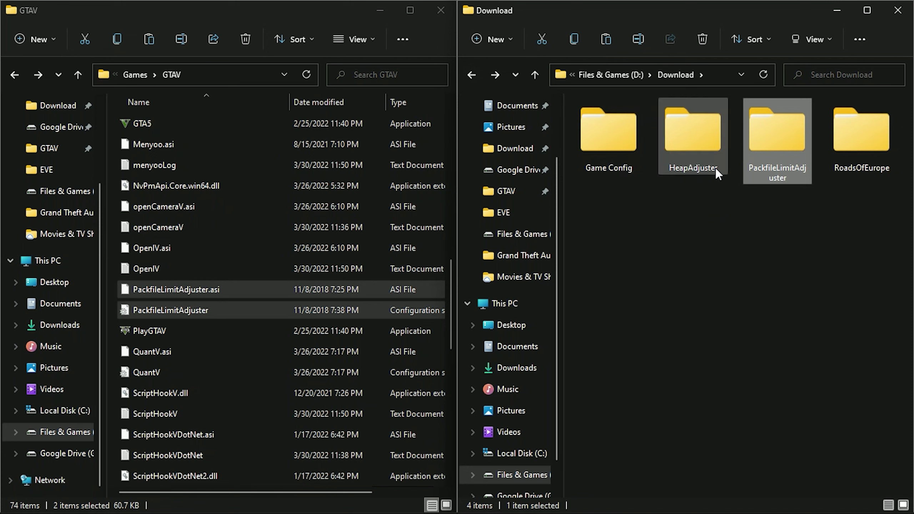
Move both HeapAdjuster files from the HeapAdjuster download folder into the GTAV folder, and return to the Download folder.
{"action": "double_click", "coordinate": [706, 141]}
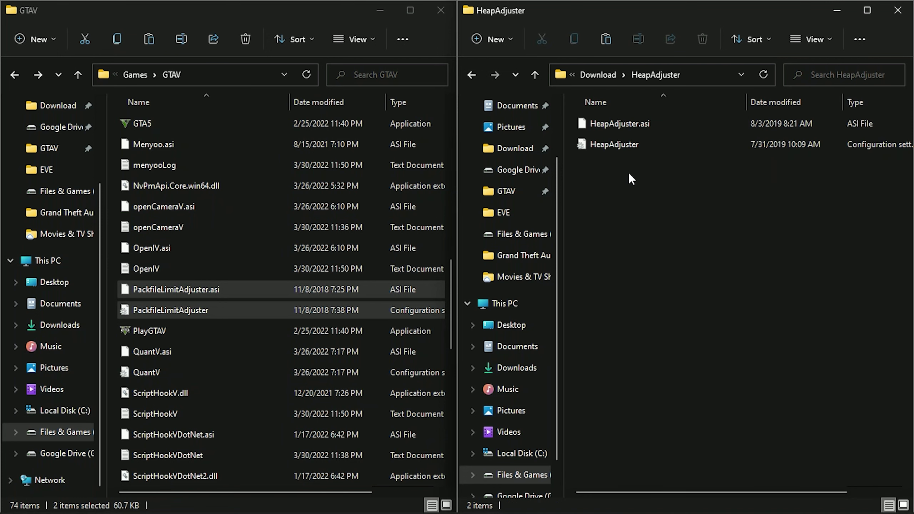
{"action": "left_click_drag", "start_coordinate": [630, 183], "coordinate": [631, 125]}
{"action": "left_click_drag", "start_coordinate": [726, 125], "coordinate": [268, 380]}
{"action": "scroll", "coordinate": [324, 252], "scroll_direction": "up", "scroll_amount": 6}
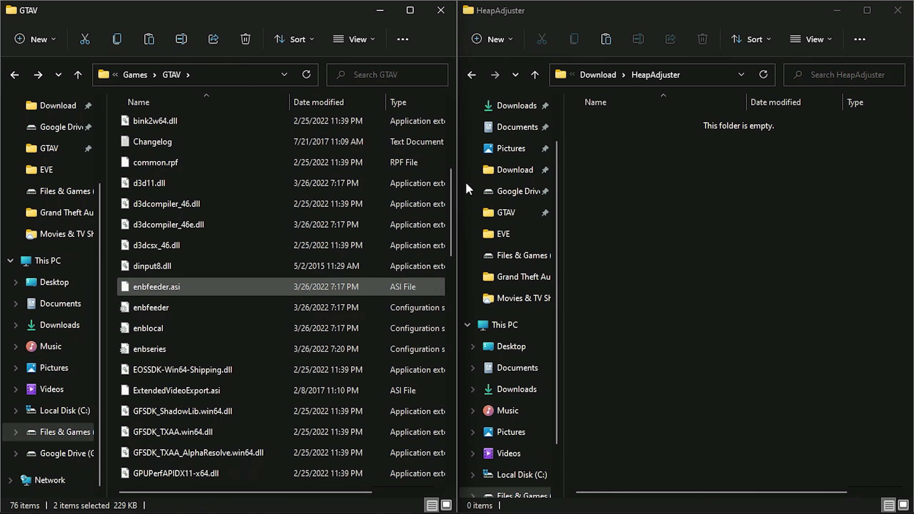
{"action": "left_click", "coordinate": [472, 70]}
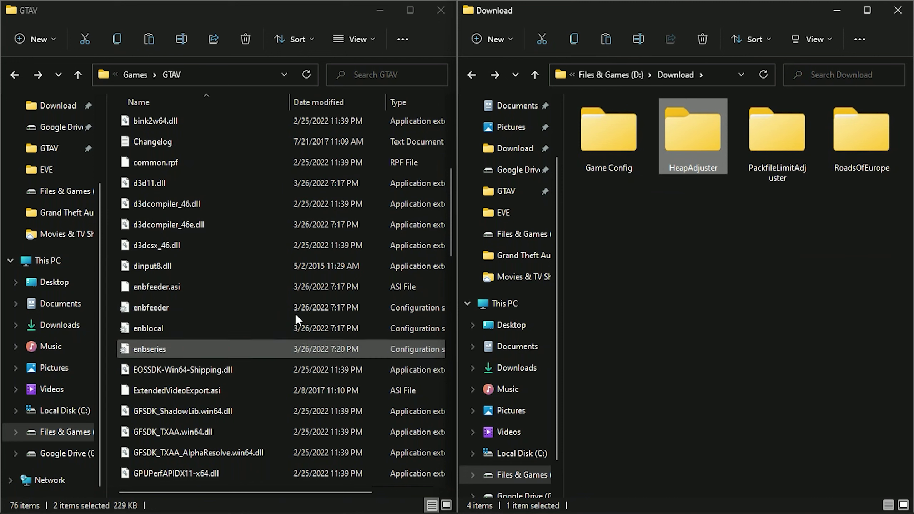
Set HEAP_SIZE to 2000 in the GTAV folder's HeapAdjuster configuration file, save it and close Notepad.
{"action": "scroll", "coordinate": [291, 306], "scroll_direction": "down", "scroll_amount": 3}
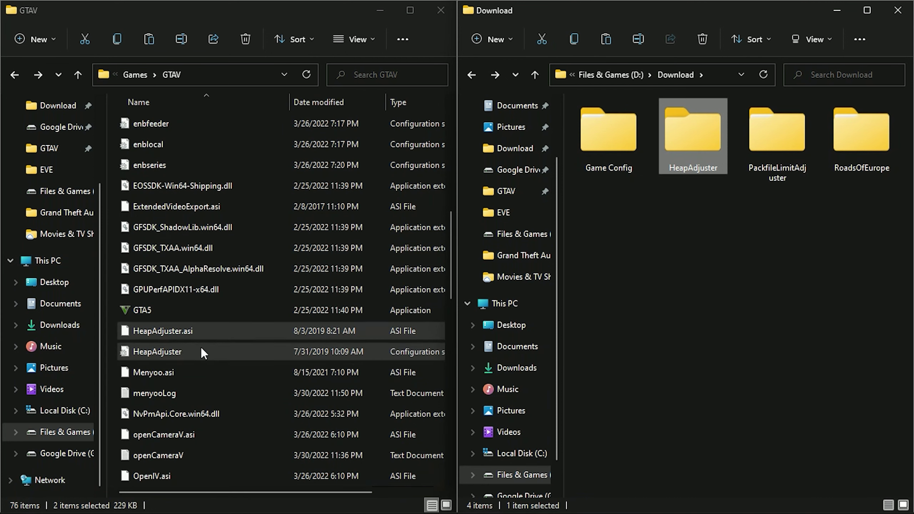
{"action": "left_click", "coordinate": [210, 348]}
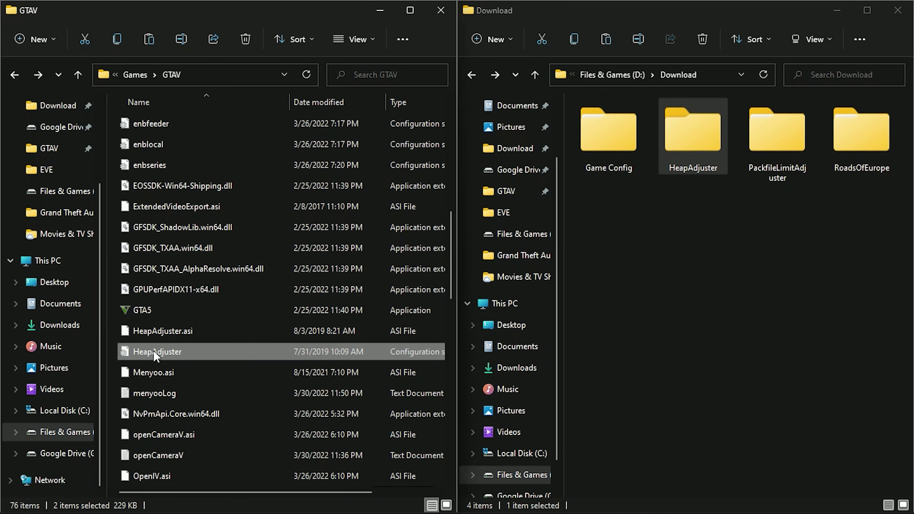
{"action": "double_click", "coordinate": [153, 351]}
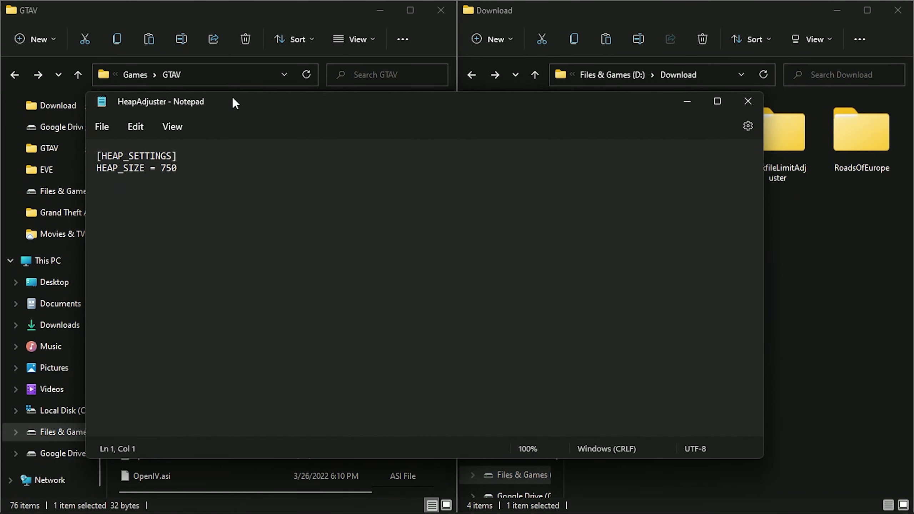
{"action": "left_click_drag", "start_coordinate": [233, 99], "coordinate": [499, 147]}
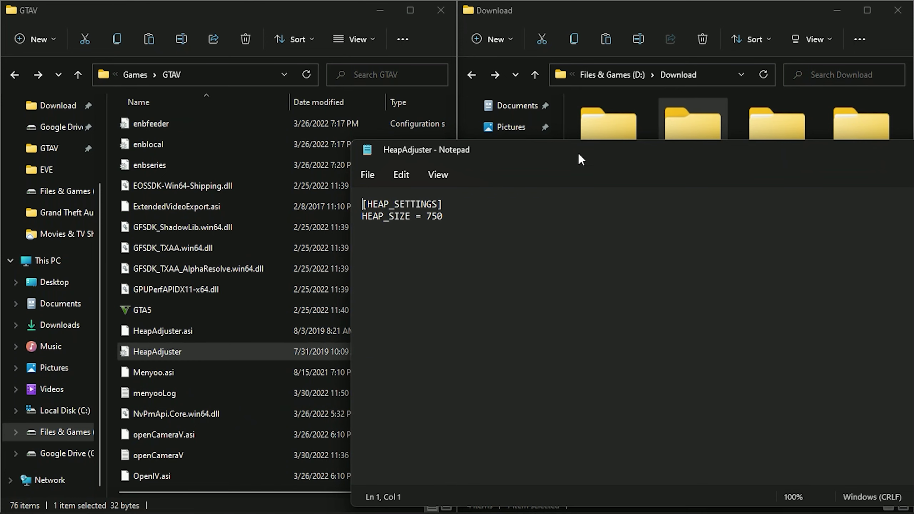
{"action": "left_click_drag", "start_coordinate": [581, 159], "coordinate": [326, 102]}
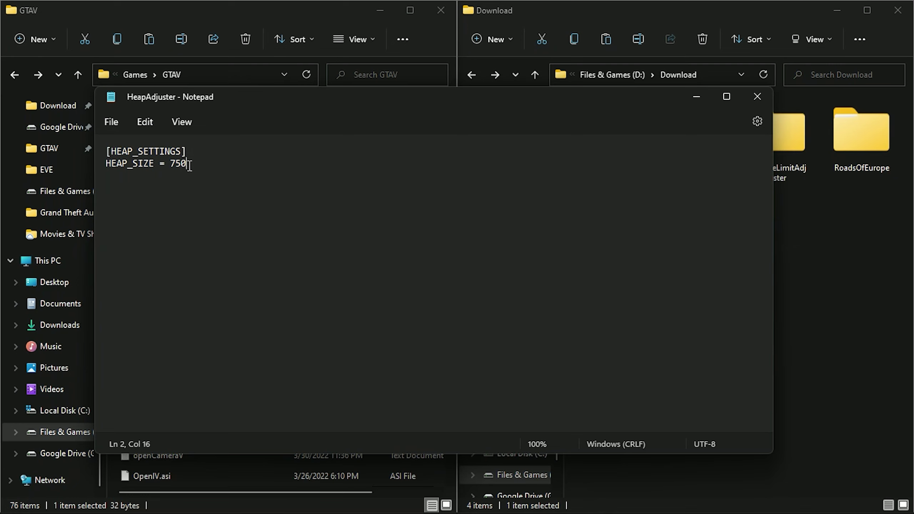
{"action": "key", "text": "BackSpace"}
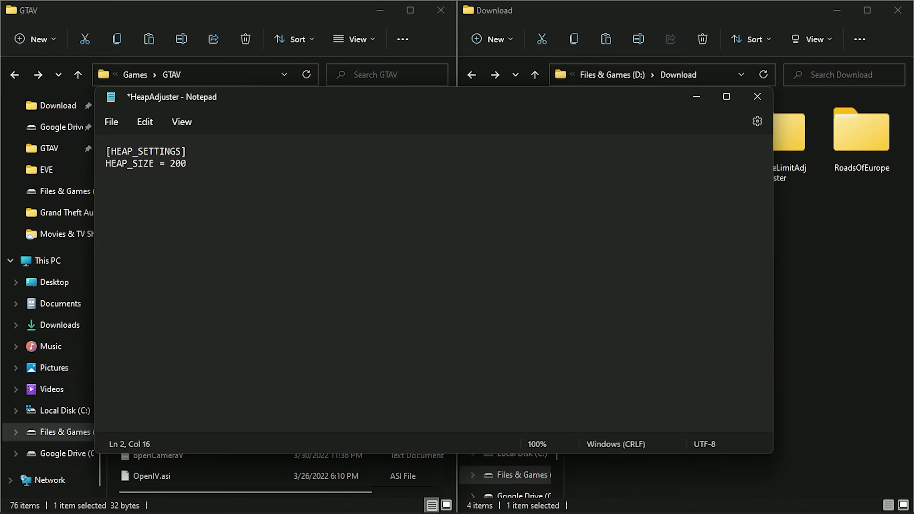
{"action": "left_click", "coordinate": [115, 122]}
{"action": "left_click", "coordinate": [128, 205]}
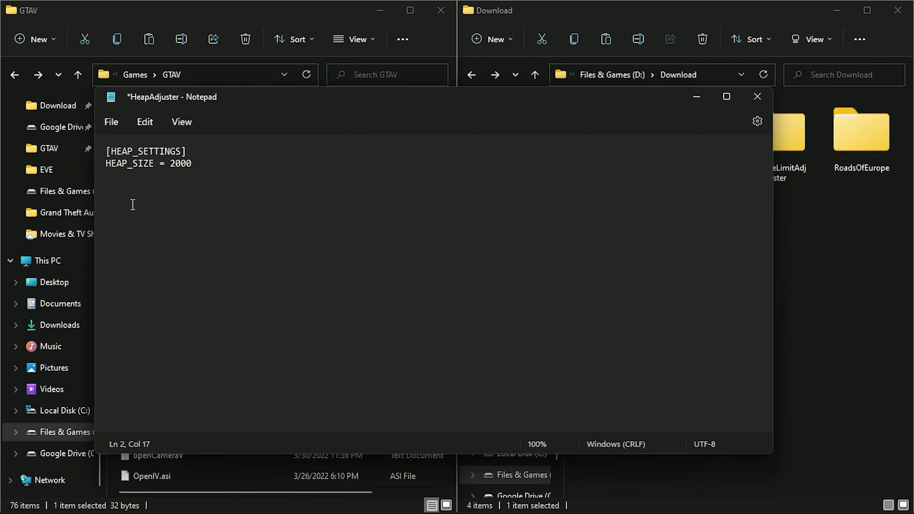
{"action": "left_click", "coordinate": [758, 97]}
Switch to OpenIV and minimize the GTAV folder window so the game selection sits beside the Download folder.
{"action": "scroll", "coordinate": [255, 329], "scroll_direction": "up", "scroll_amount": 5}
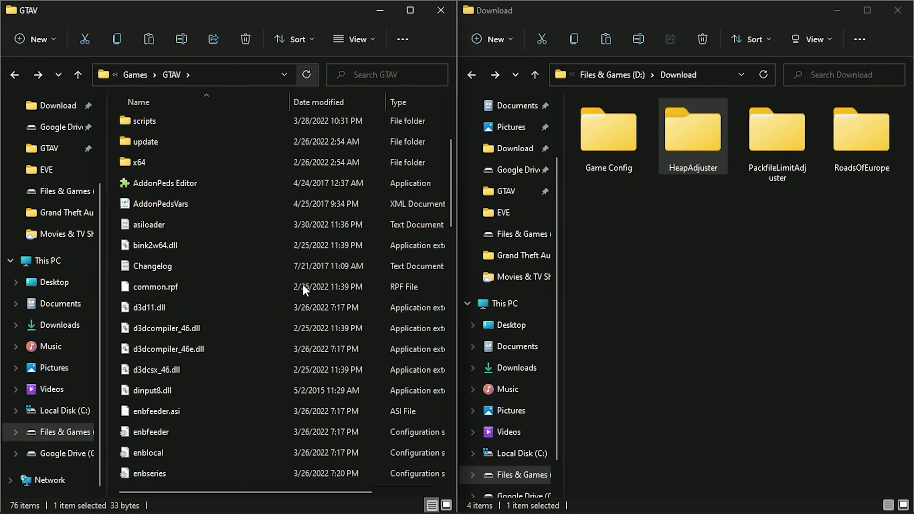
{"action": "mouse_move", "coordinate": [430, 504]}
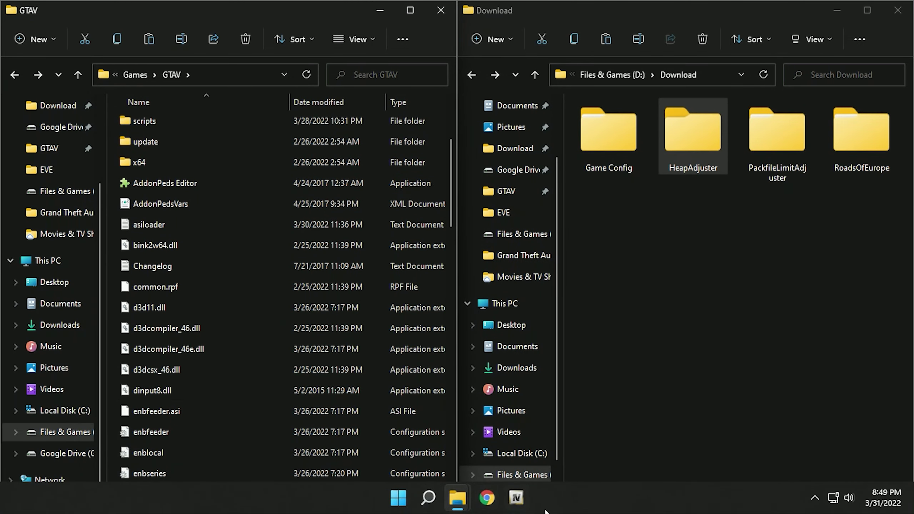
{"action": "left_click", "coordinate": [519, 506]}
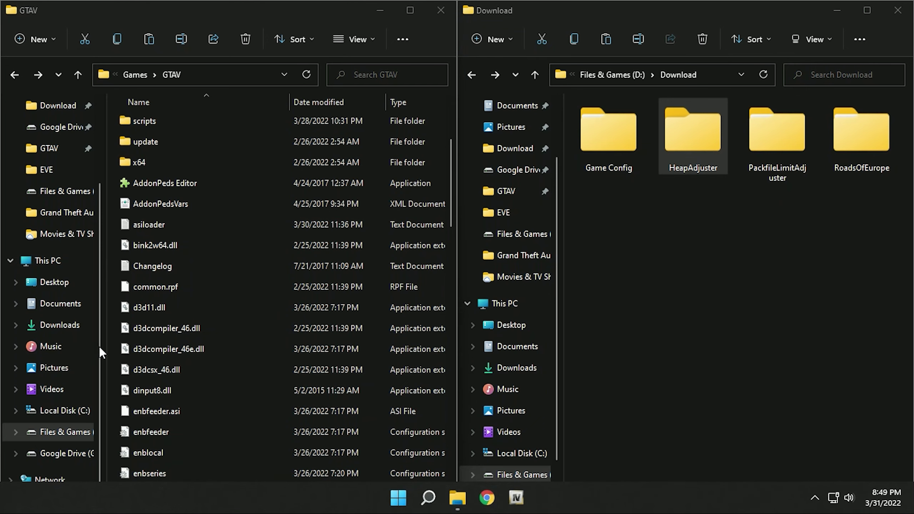
{"action": "left_click_drag", "start_coordinate": [400, 65], "coordinate": [219, 47]}
{"action": "left_click", "coordinate": [379, 10]}
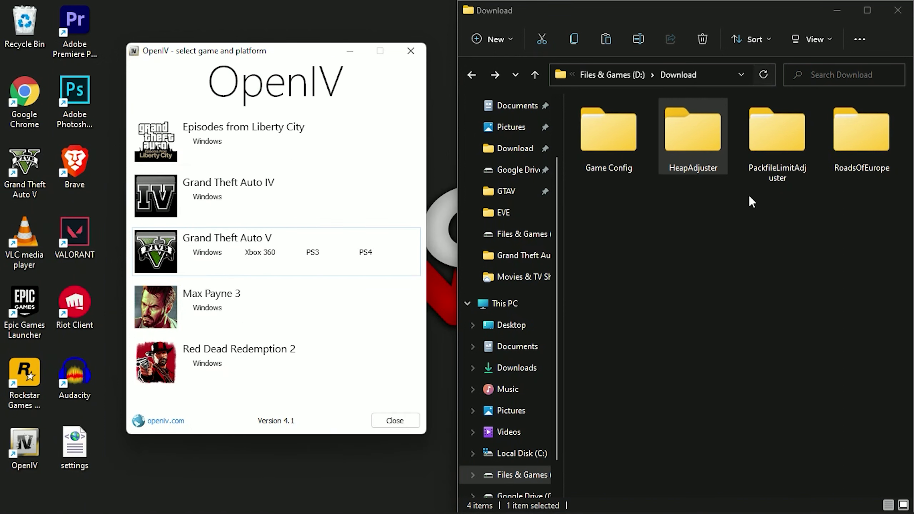
{"action": "left_click_drag", "start_coordinate": [291, 58], "coordinate": [289, 49]}
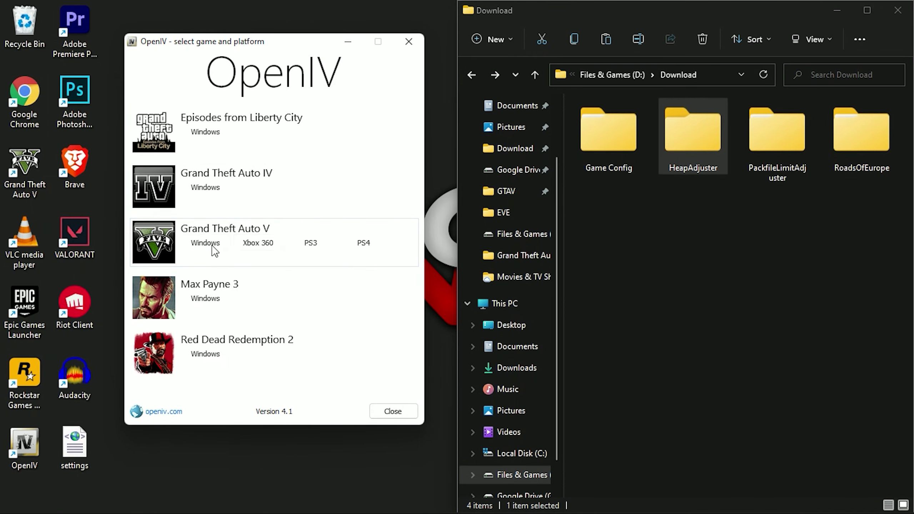
Open the Windows version of Grand Theft Auto V in edit mode and place its window beside the Download folder.
{"action": "left_click", "coordinate": [211, 244]}
{"action": "left_click_drag", "start_coordinate": [366, 146], "coordinate": [307, 136]}
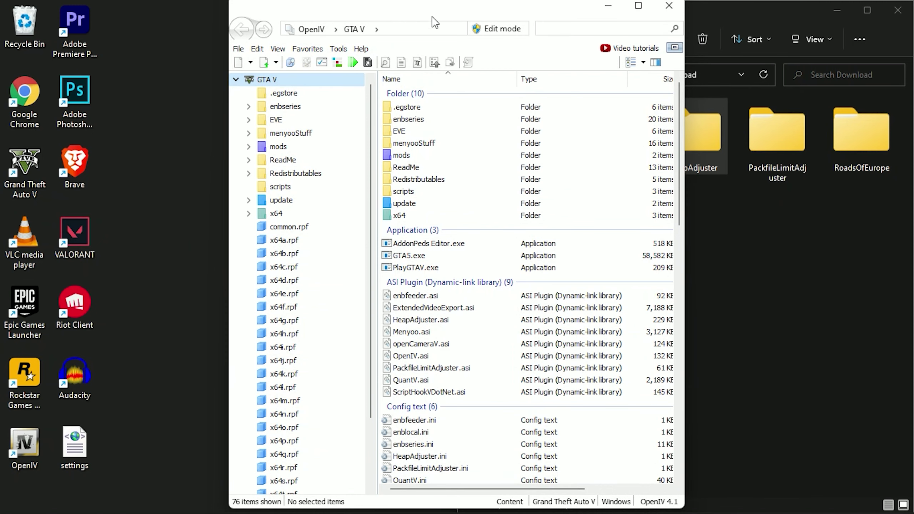
{"action": "left_click_drag", "start_coordinate": [518, 14], "coordinate": [0, 13]}
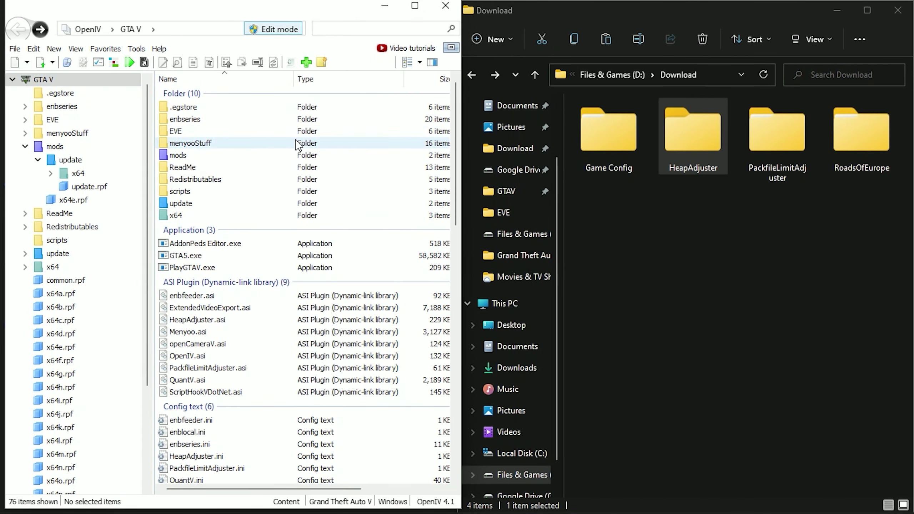
Open the common\data folder inside update.rpf of the mods\update folder and bring its XML files into view.
{"action": "double_click", "coordinate": [178, 156]}
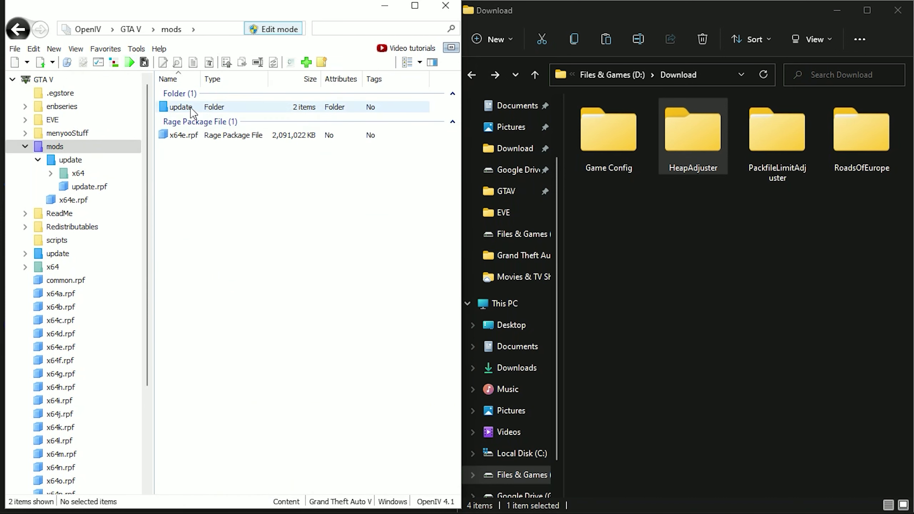
{"action": "double_click", "coordinate": [201, 110]}
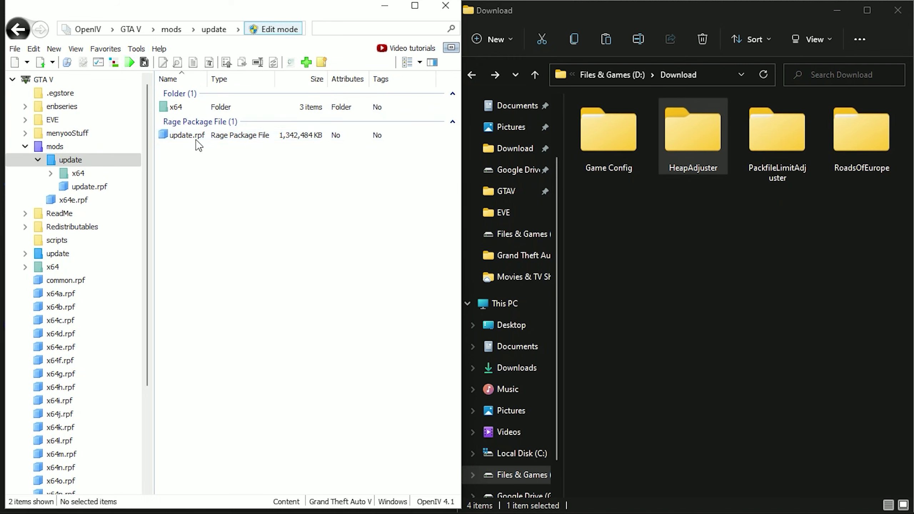
{"action": "double_click", "coordinate": [200, 139]}
{"action": "double_click", "coordinate": [211, 108]}
{"action": "double_click", "coordinate": [211, 109]}
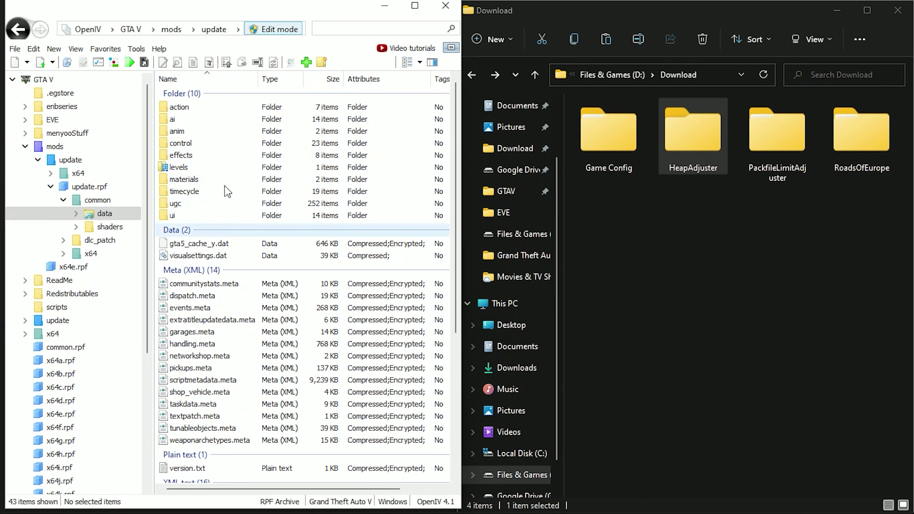
{"action": "scroll", "coordinate": [253, 281], "scroll_direction": "down", "scroll_amount": 7}
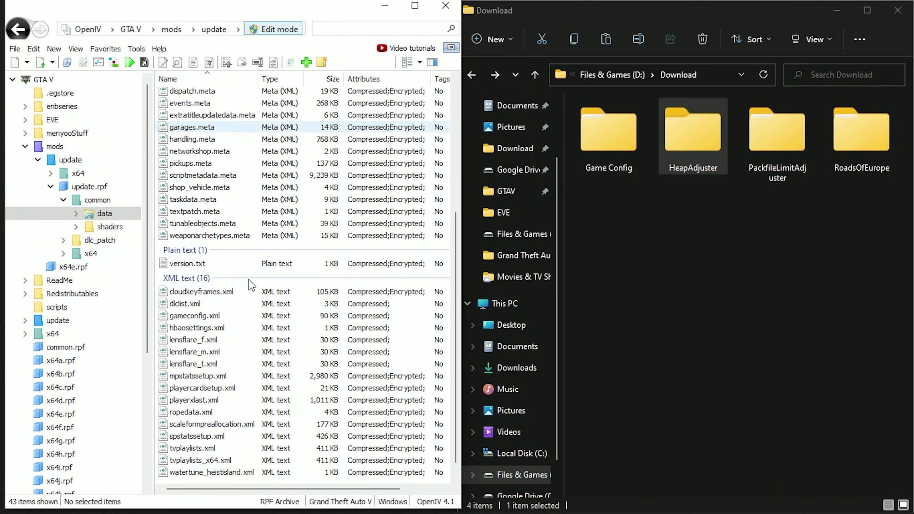
Examine the config versions in the Older Versions folder of the Game Config download, and return to the Game Config folder.
{"action": "double_click", "coordinate": [616, 150]}
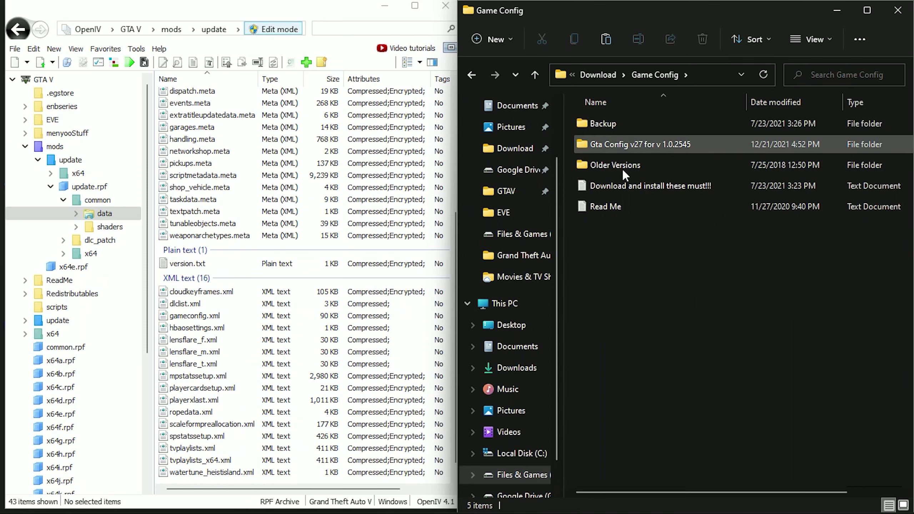
{"action": "double_click", "coordinate": [636, 165]}
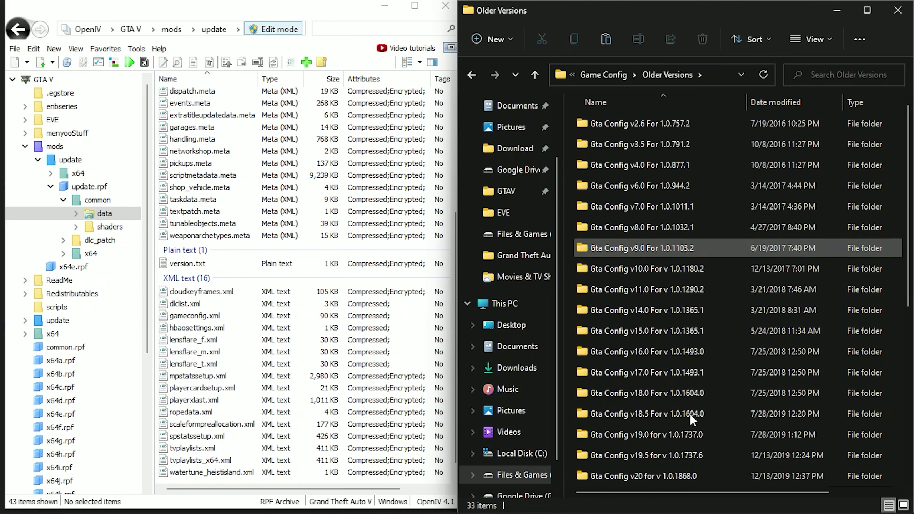
{"action": "scroll", "coordinate": [690, 414], "scroll_direction": "down", "scroll_amount": 5}
{"action": "left_click", "coordinate": [469, 75]}
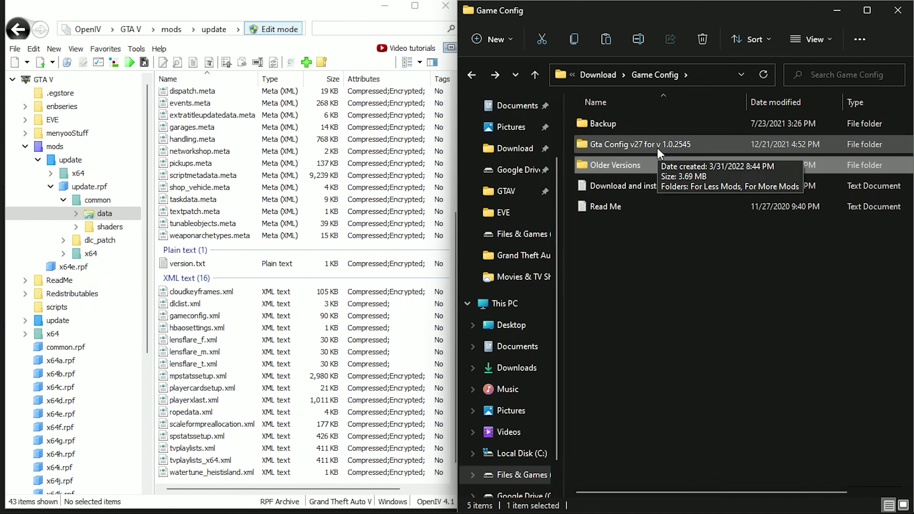
{"action": "double_click", "coordinate": [641, 166]}
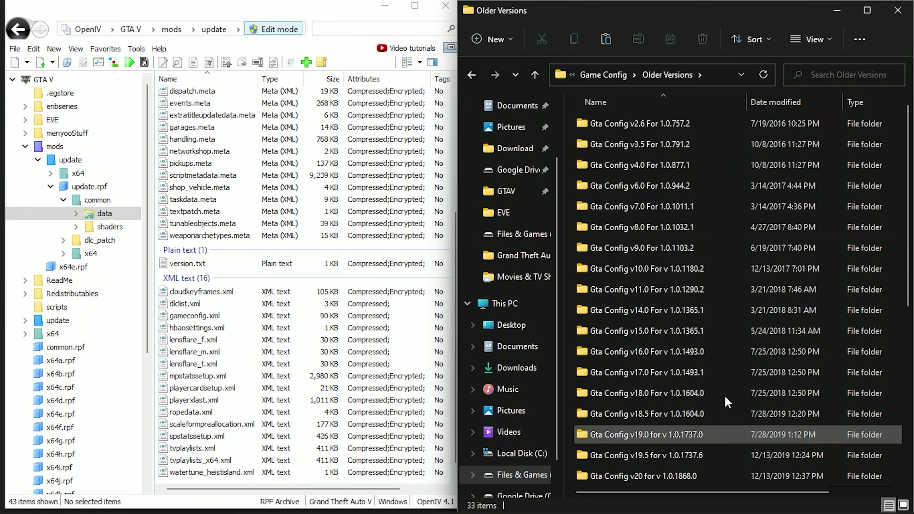
{"action": "left_click", "coordinate": [470, 77]}
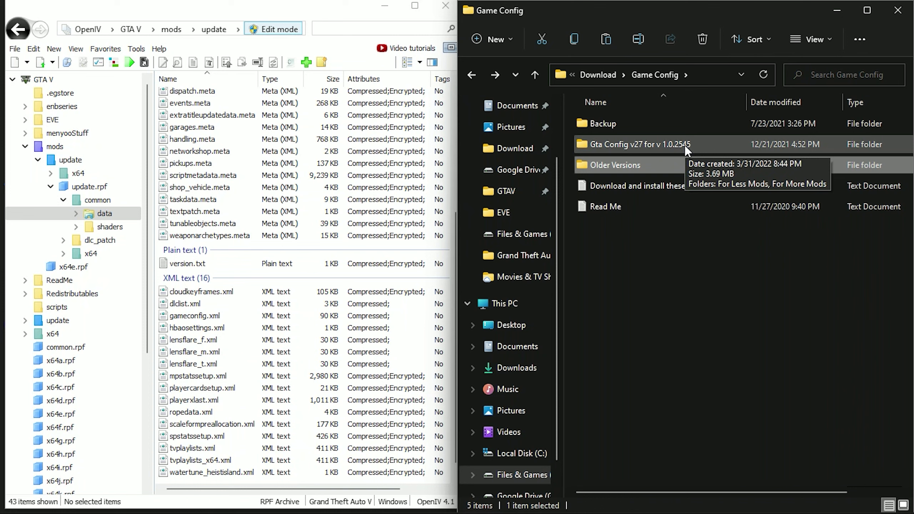
Open the Stock Traffic (Means Gta base) folder under For More Mods in Gta Config v27 for v 1.0.2545.
{"action": "double_click", "coordinate": [685, 146]}
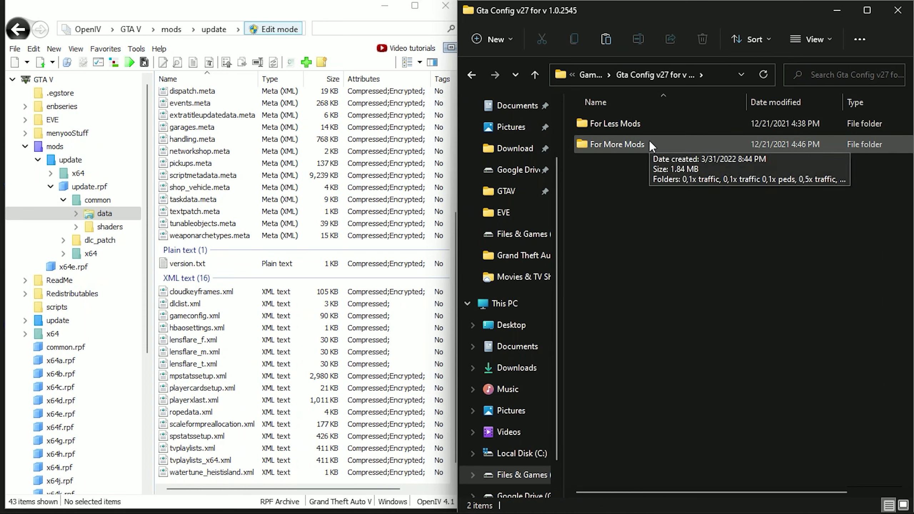
{"action": "double_click", "coordinate": [672, 143]}
{"action": "scroll", "coordinate": [695, 303], "scroll_direction": "down", "scroll_amount": 2}
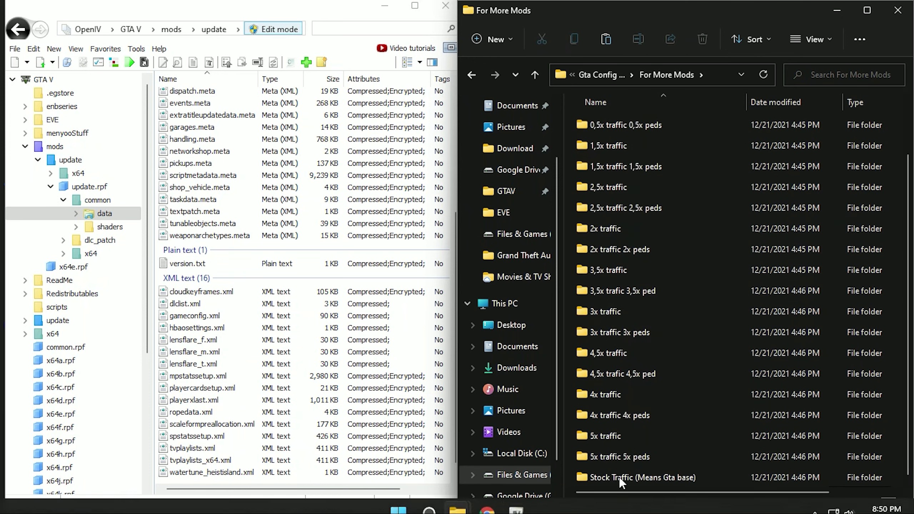
{"action": "double_click", "coordinate": [661, 476]}
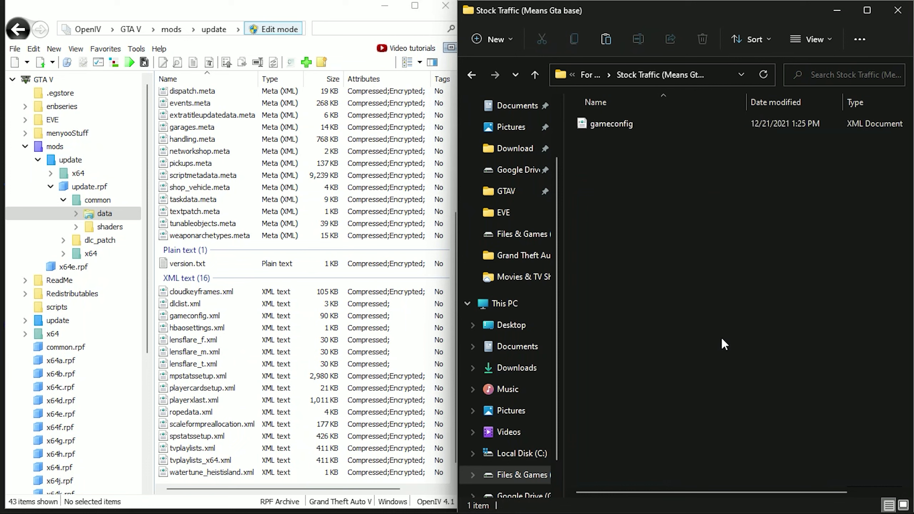
Copy the Stock Traffic gameconfig file into the data folder of the mods update.rpf archive.
{"action": "left_click", "coordinate": [659, 123]}
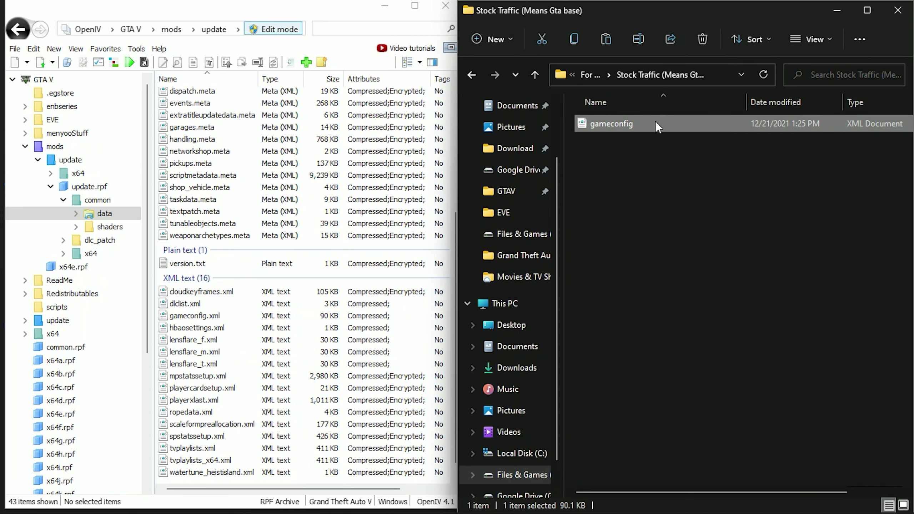
{"action": "scroll", "coordinate": [374, 260], "scroll_direction": "down", "scroll_amount": 1}
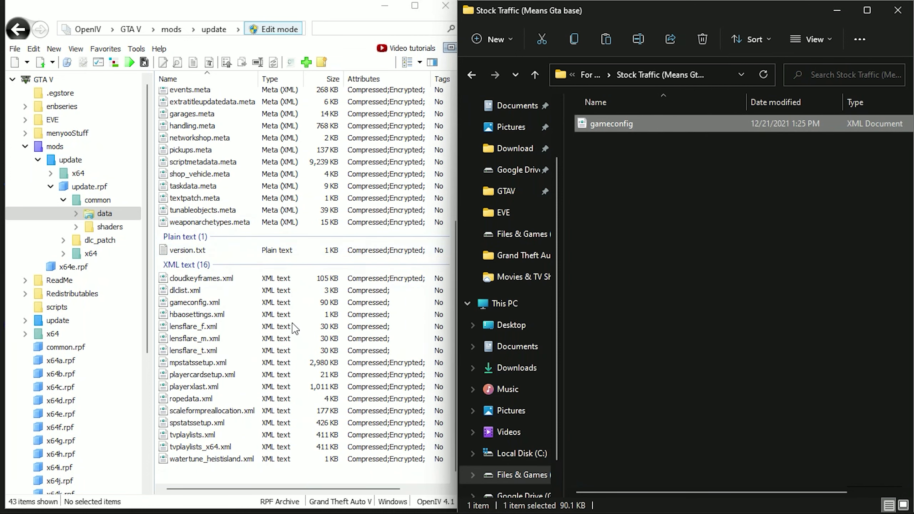
{"action": "left_click_drag", "start_coordinate": [735, 122], "coordinate": [359, 307]}
{"action": "left_click_drag", "start_coordinate": [334, 345], "coordinate": [375, 374]}
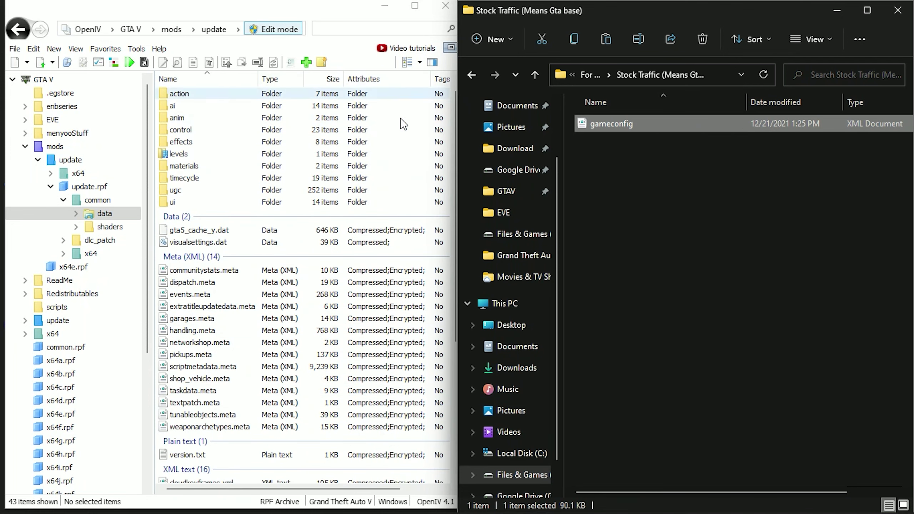
Return to the mods folder in the GTA V tree and bring File Explorer back to the Download folder.
{"action": "left_click", "coordinate": [17, 29]}
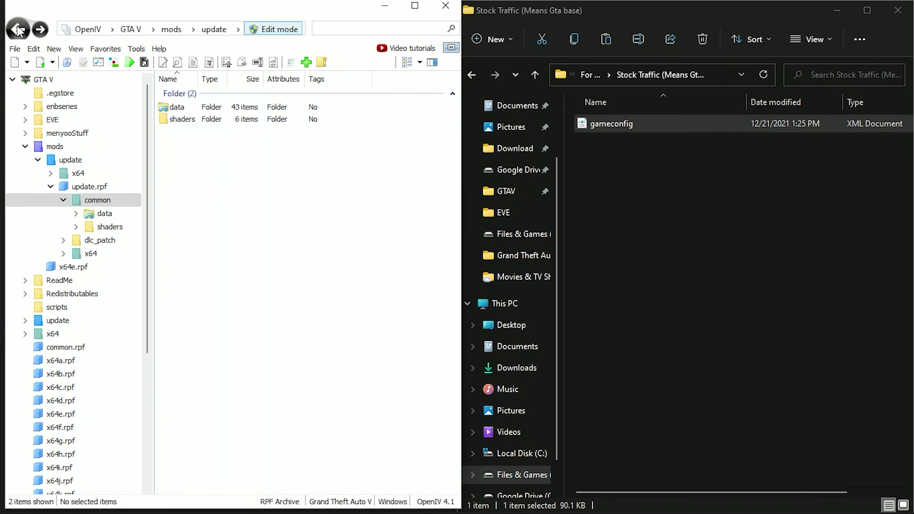
{"action": "left_click", "coordinate": [50, 147]}
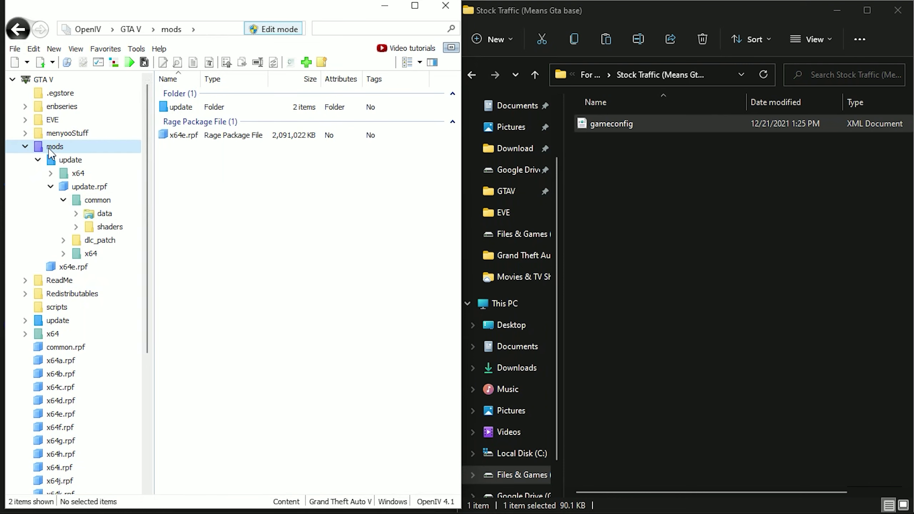
{"action": "left_click", "coordinate": [471, 75]}
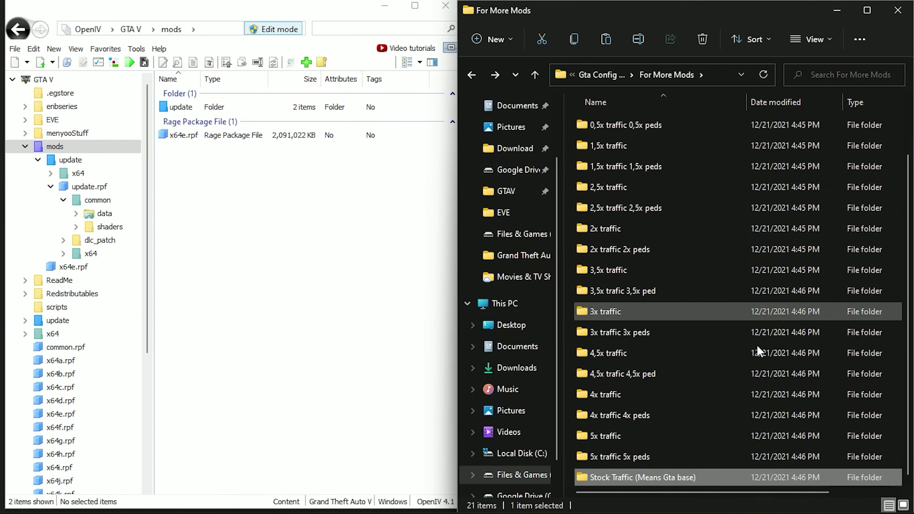
{"action": "left_click", "coordinate": [468, 76]}
{"action": "left_click", "coordinate": [469, 76]}
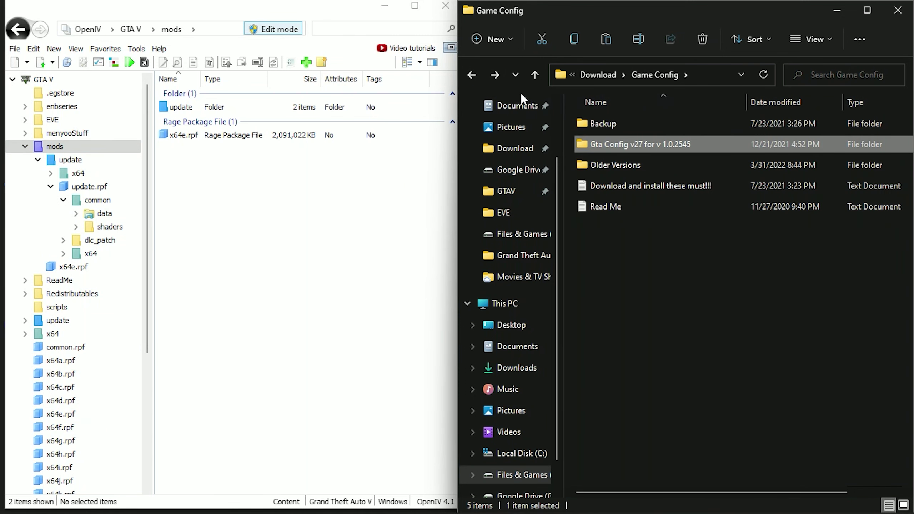
{"action": "left_click", "coordinate": [468, 74]}
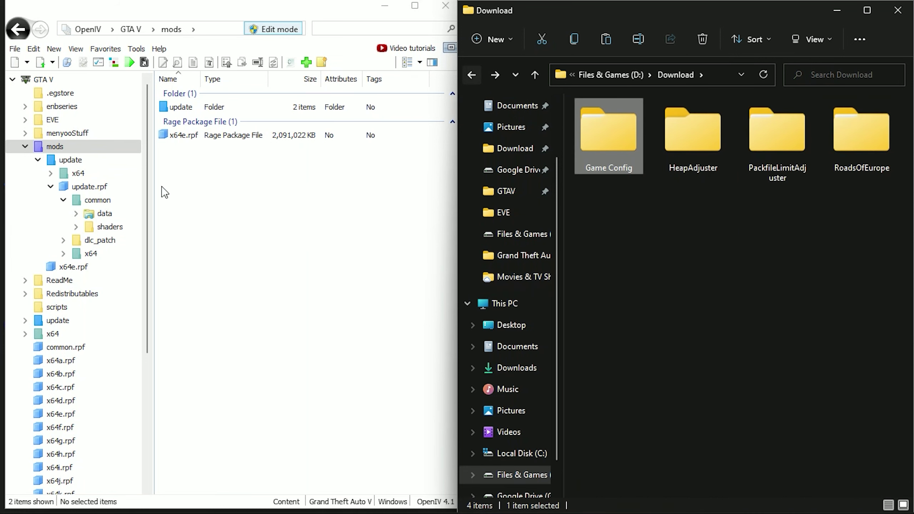
Open the common\data folder inside update.rpf of the mods\update folder.
{"action": "double_click", "coordinate": [196, 108]}
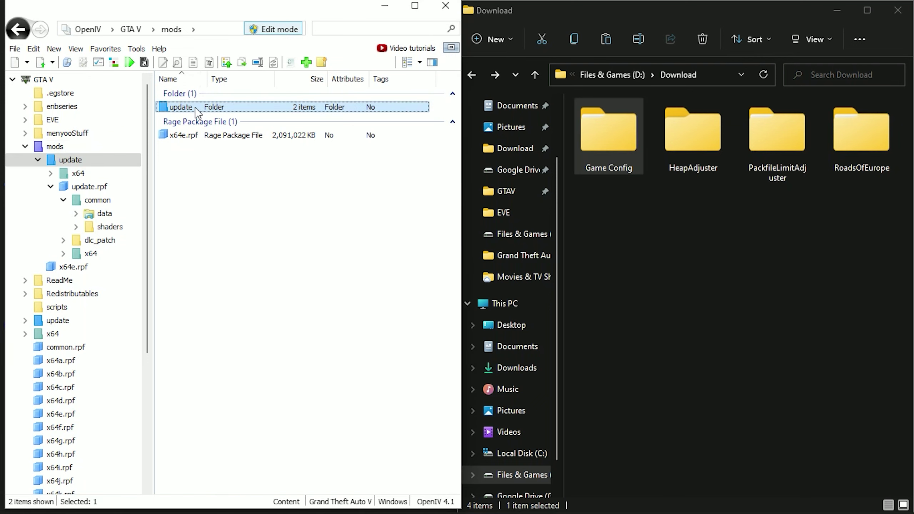
{"action": "double_click", "coordinate": [194, 136]}
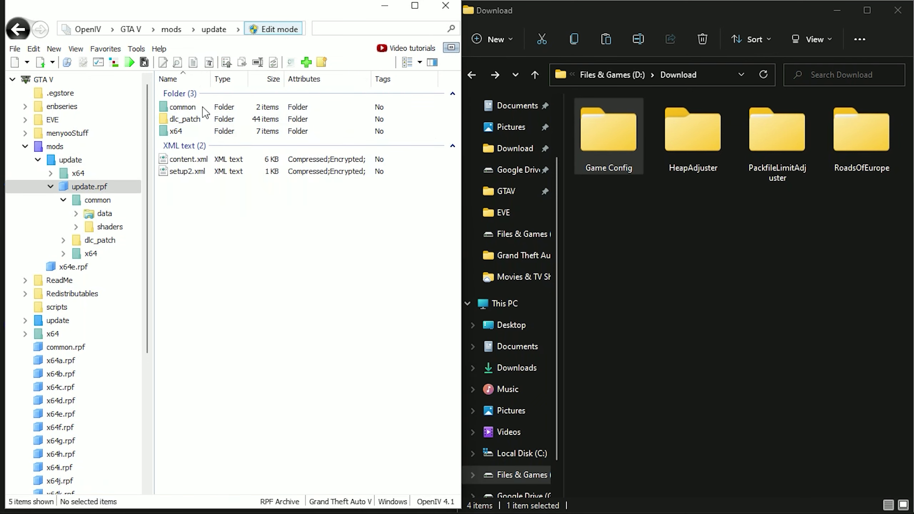
{"action": "double_click", "coordinate": [222, 108]}
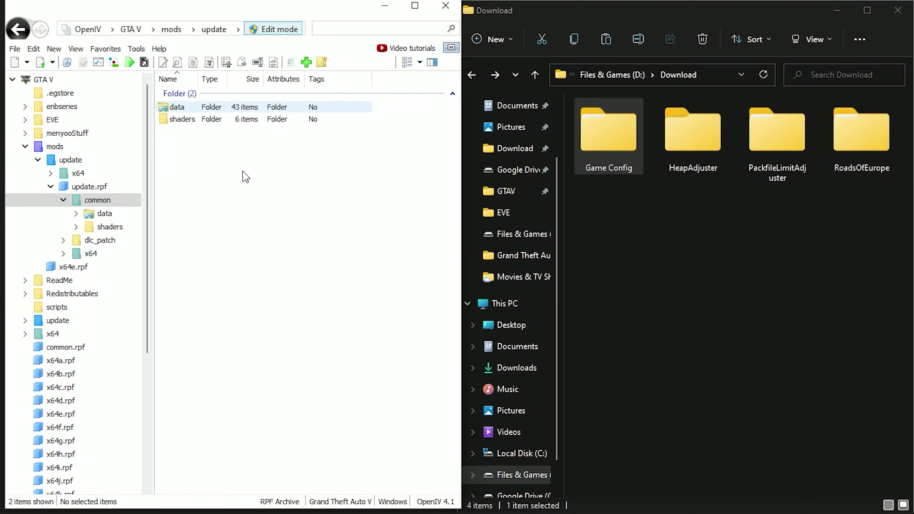
{"action": "double_click", "coordinate": [226, 107]}
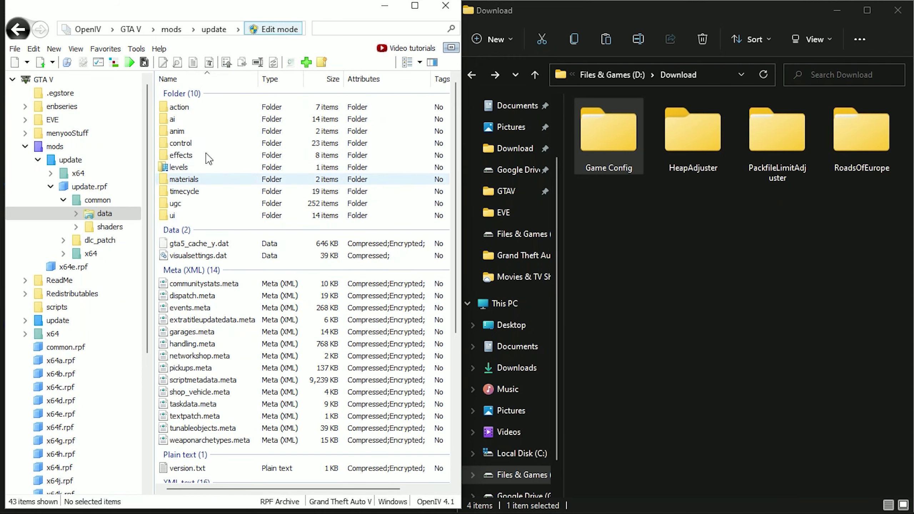
Open dlclist.xml for editing and bring the last entries of its Paths list into view.
{"action": "scroll", "coordinate": [224, 286], "scroll_direction": "down", "scroll_amount": 5}
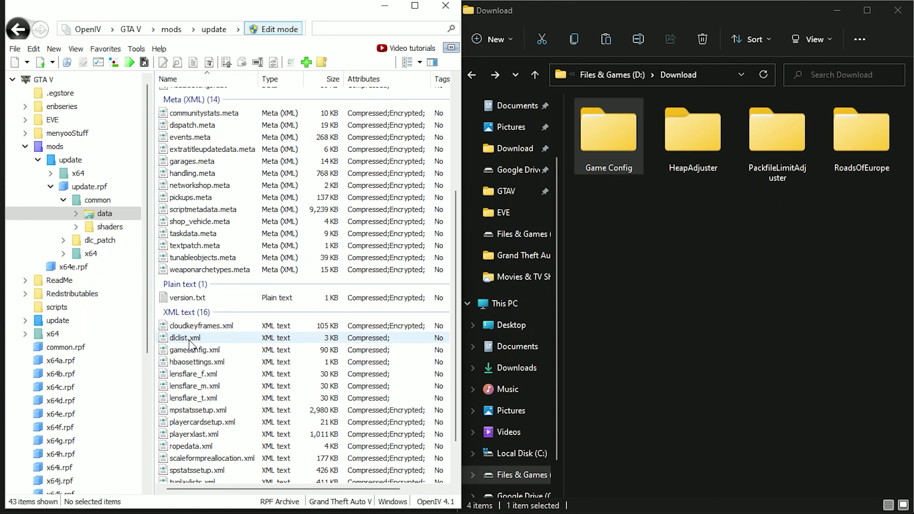
{"action": "left_click", "coordinate": [189, 339]}
{"action": "right_click", "coordinate": [201, 337]}
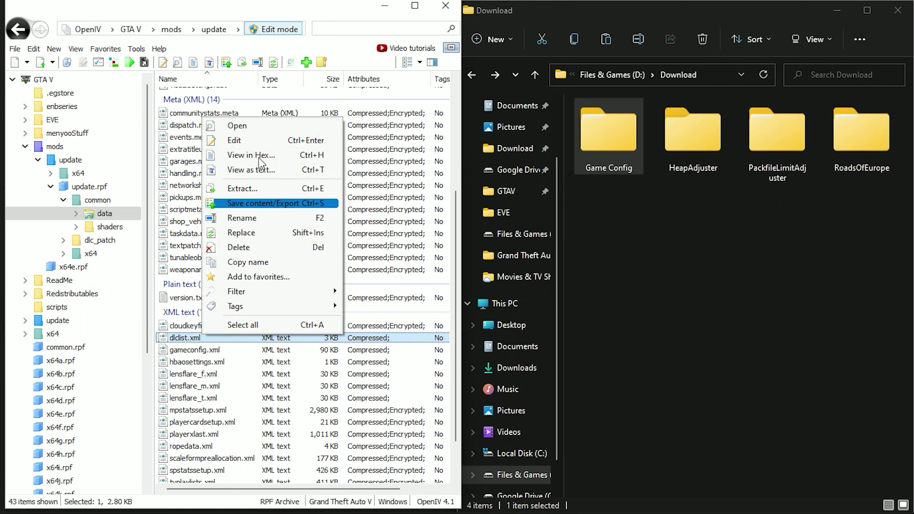
{"action": "left_click", "coordinate": [270, 141]}
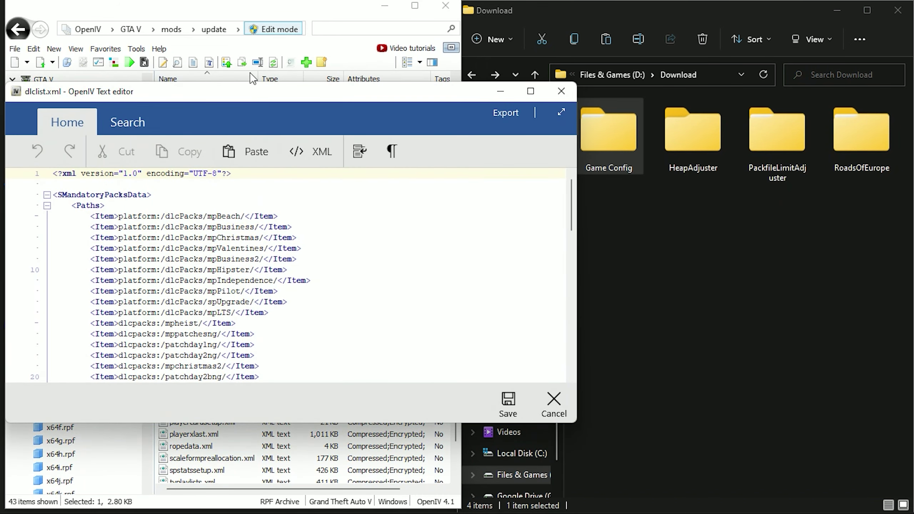
{"action": "left_click_drag", "start_coordinate": [242, 85], "coordinate": [290, 55]}
{"action": "scroll", "coordinate": [343, 244], "scroll_direction": "down", "scroll_amount": 6}
{"action": "scroll", "coordinate": [343, 244], "scroll_direction": "down", "scroll_amount": 12}
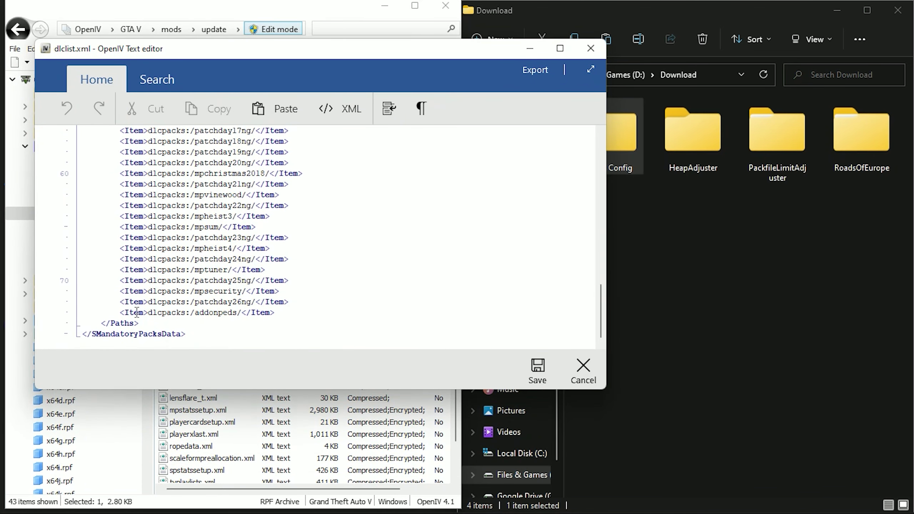
Duplicate the dlcpacks:/addonpeds/ item onto a new line directly below it in dlclist.xml.
{"action": "left_click_drag", "start_coordinate": [143, 311], "coordinate": [275, 313]}
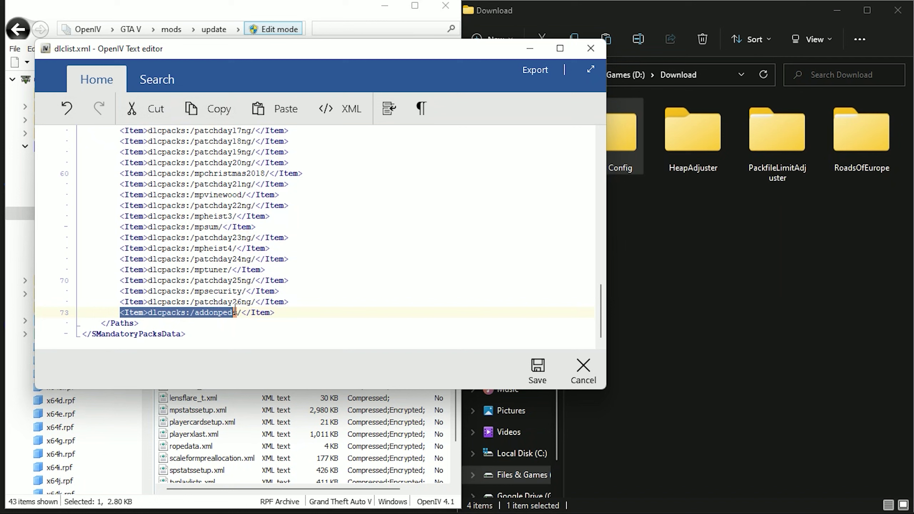
{"action": "right_click", "coordinate": [273, 316]}
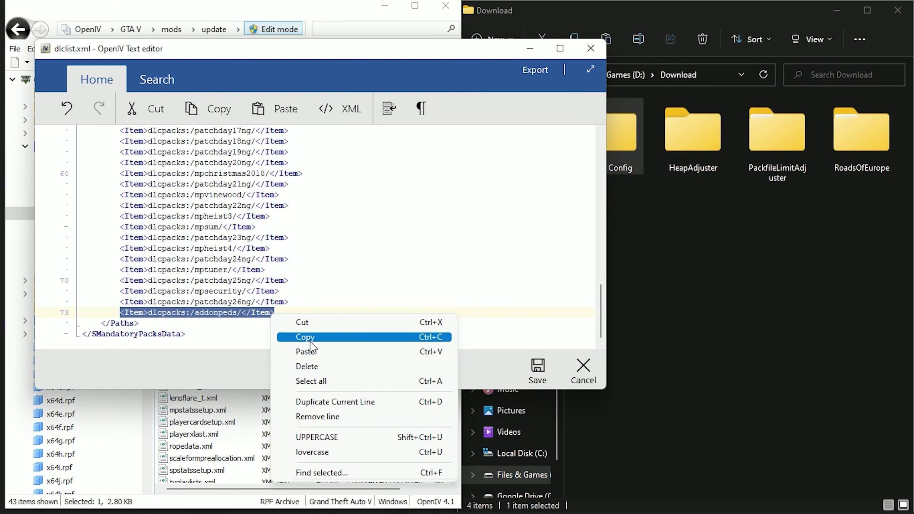
{"action": "left_click", "coordinate": [306, 338]}
{"action": "left_click", "coordinate": [294, 316]}
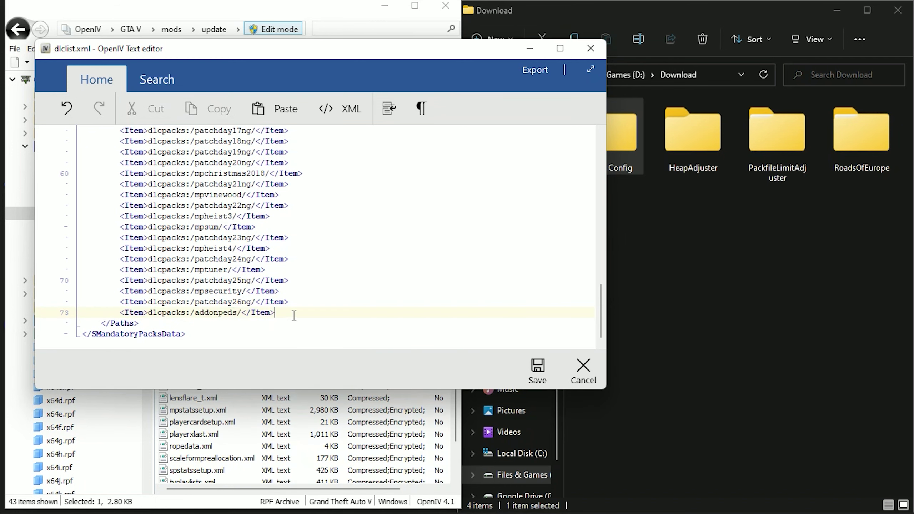
{"action": "key", "text": "Return"}
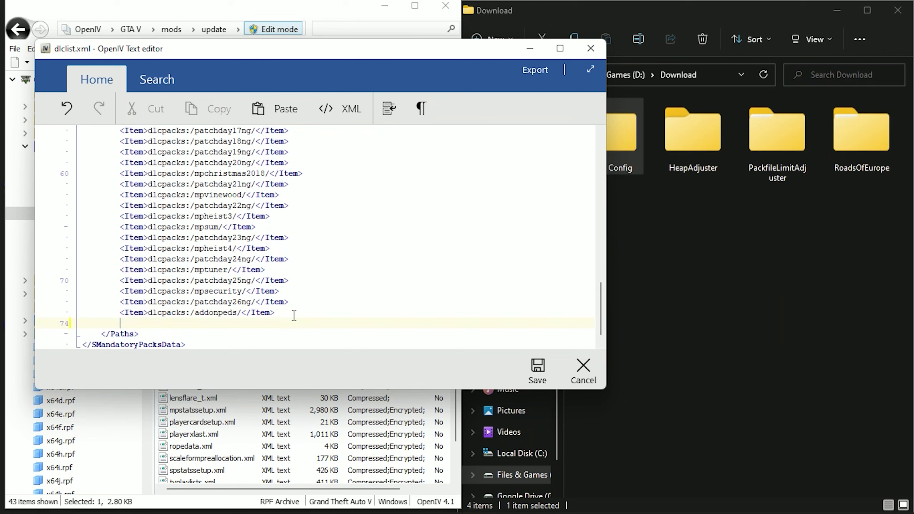
{"action": "key", "text": "ctrl+v"}
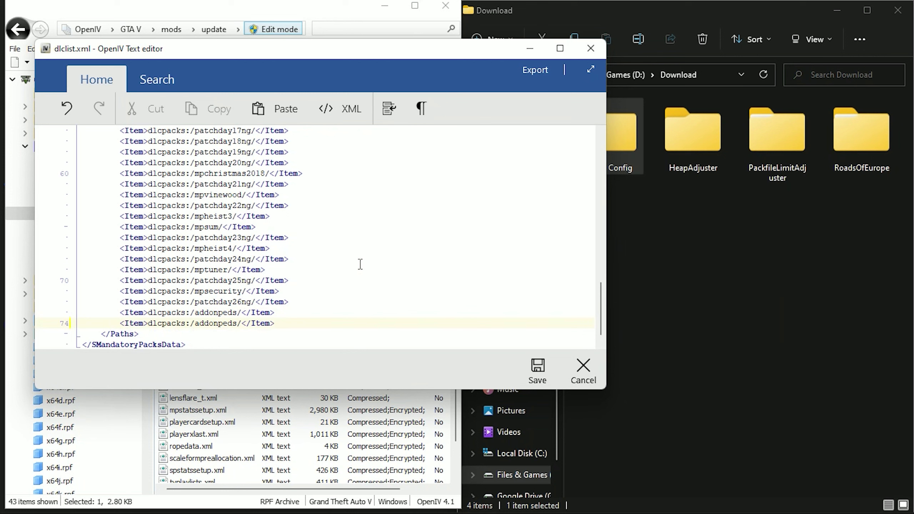
Copy the name of the RoadsOfEurope mod folder and substitute it for addonpeds in the duplicated last dlclist.xml entry.
{"action": "double_click", "coordinate": [869, 128]}
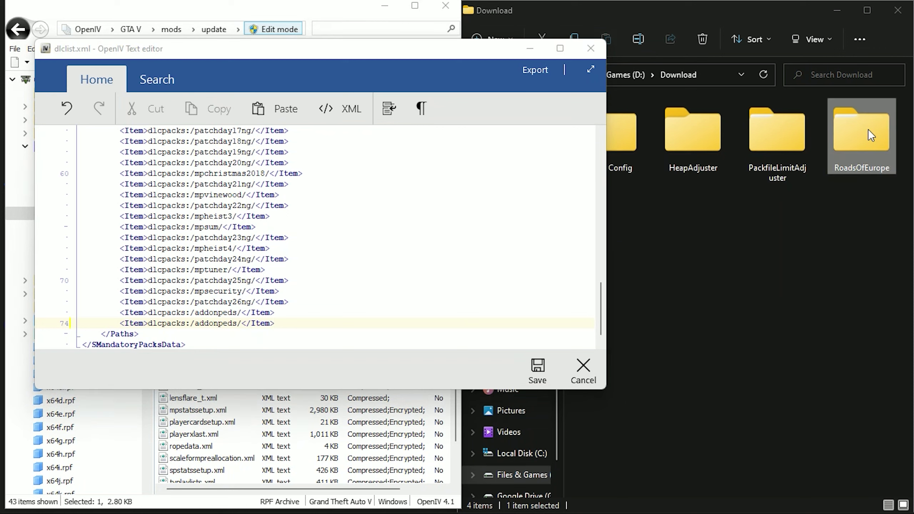
{"action": "left_click", "coordinate": [621, 121]}
{"action": "right_click", "coordinate": [620, 128]}
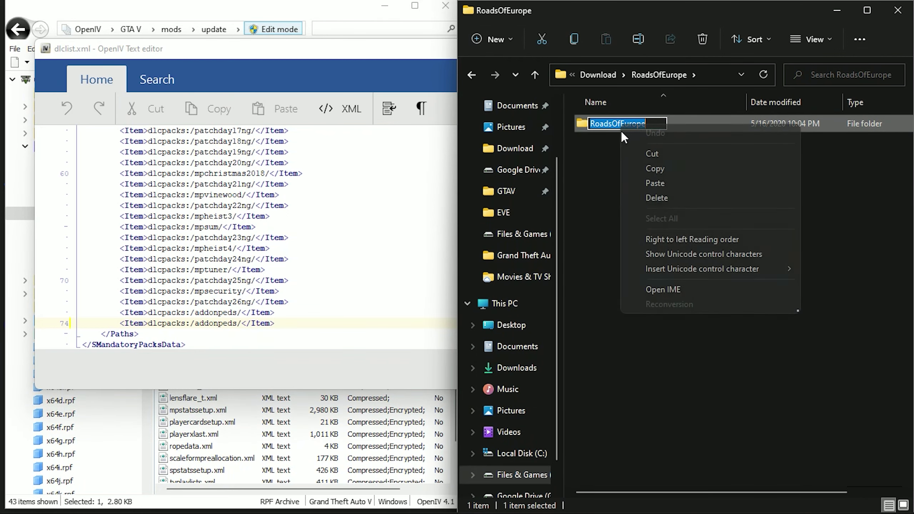
{"action": "left_click", "coordinate": [660, 170]}
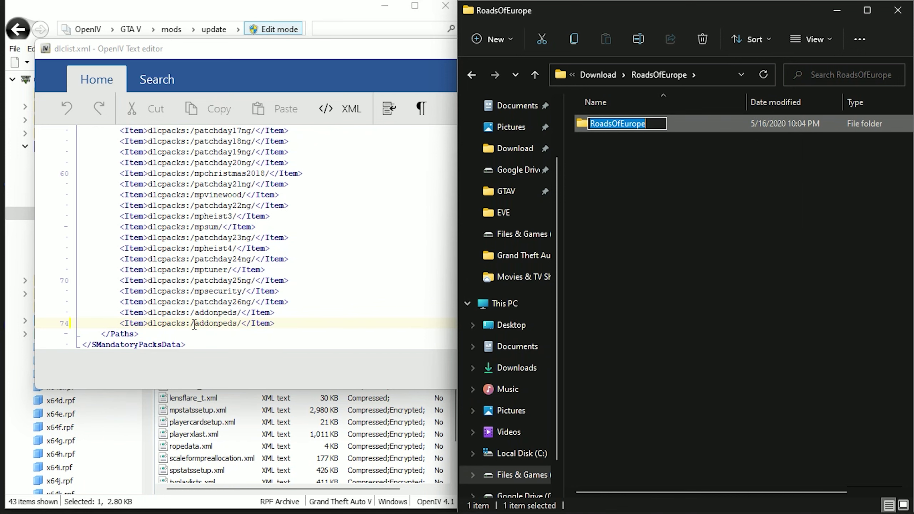
{"action": "left_click_drag", "start_coordinate": [195, 325], "coordinate": [237, 324]}
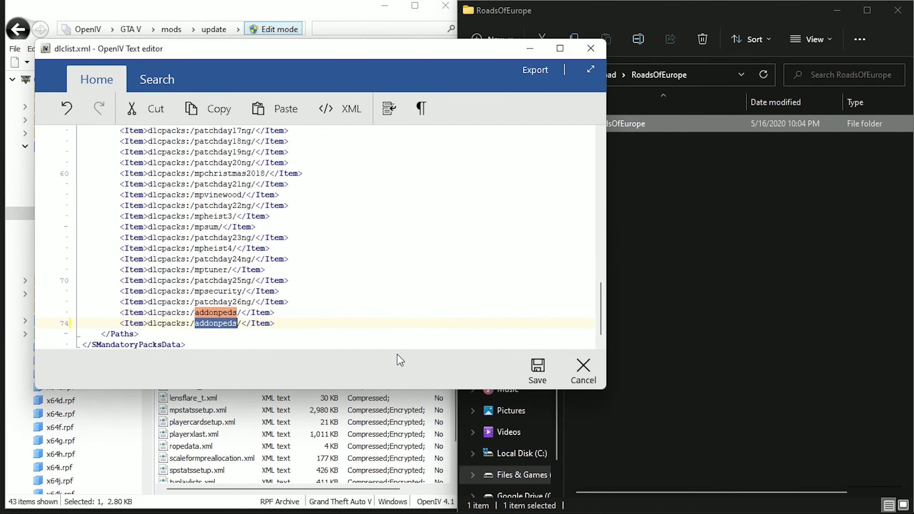
{"action": "key", "text": "ctrl+v"}
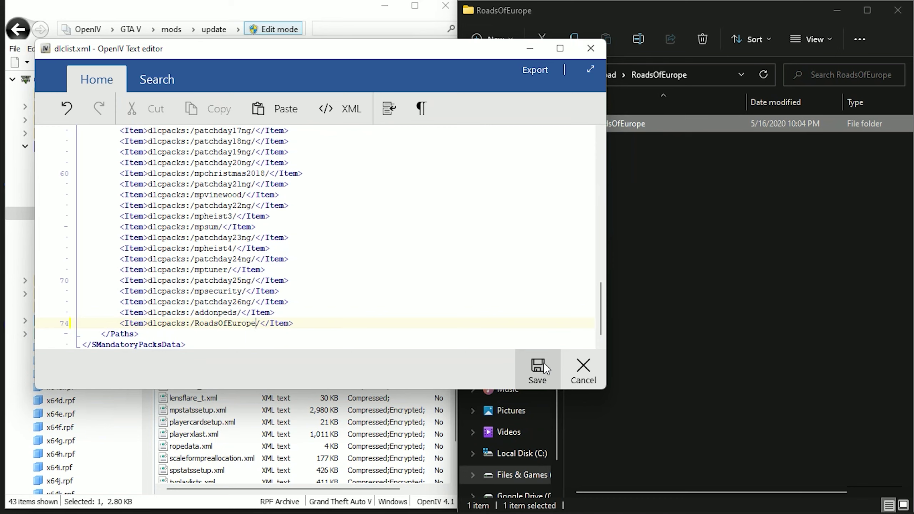
Save dlclist.xml, and close the File Explorer and OpenIV windows.
{"action": "left_click", "coordinate": [544, 363]}
{"action": "left_click", "coordinate": [899, 10]}
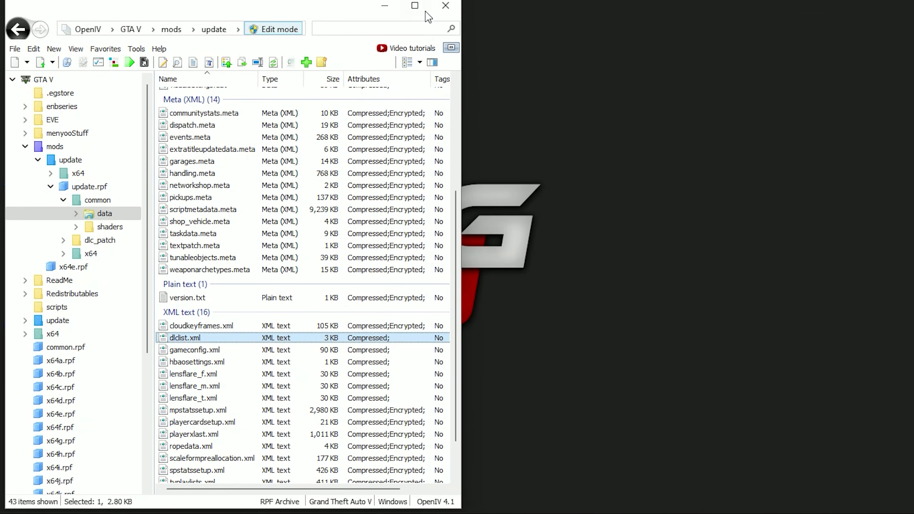
{"action": "left_click", "coordinate": [446, 5]}
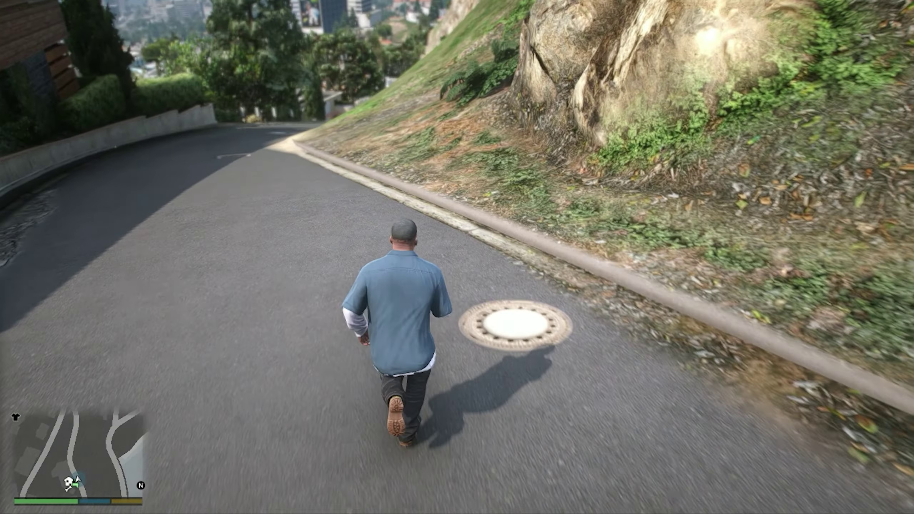
{"action": "mouse_move", "coordinate": [457, 257]}
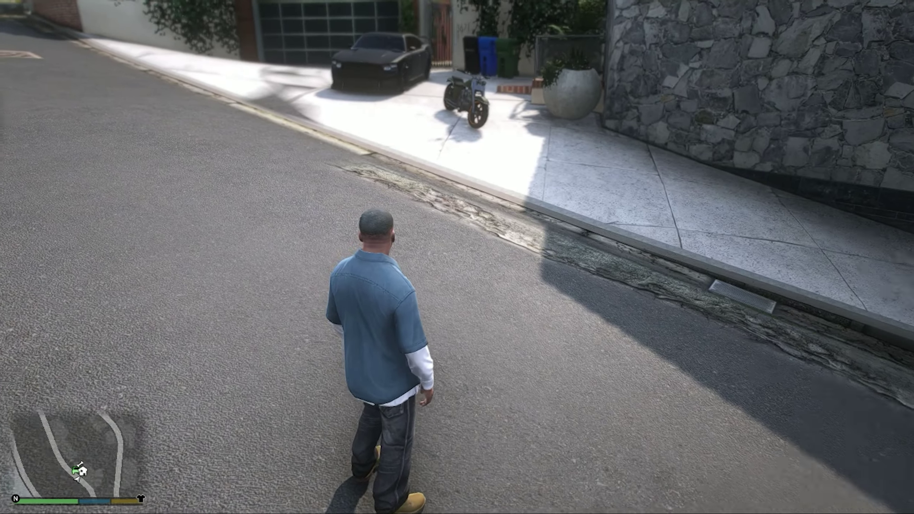
{"action": "key", "text": "w"}
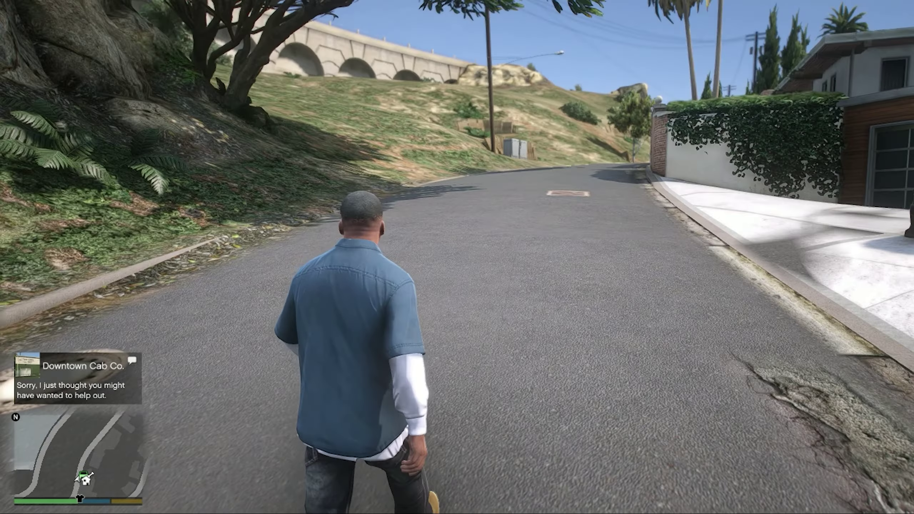
{"action": "key", "text": "f"}
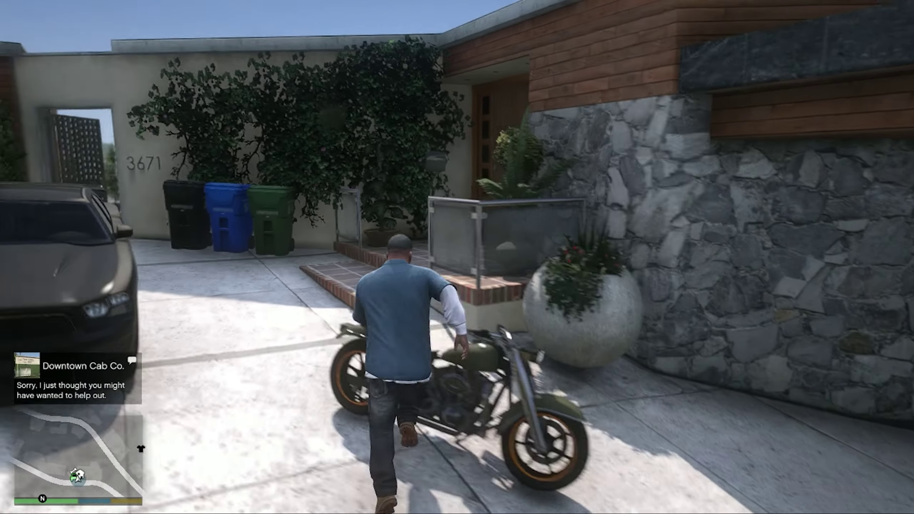
{"action": "key", "text": "w"}
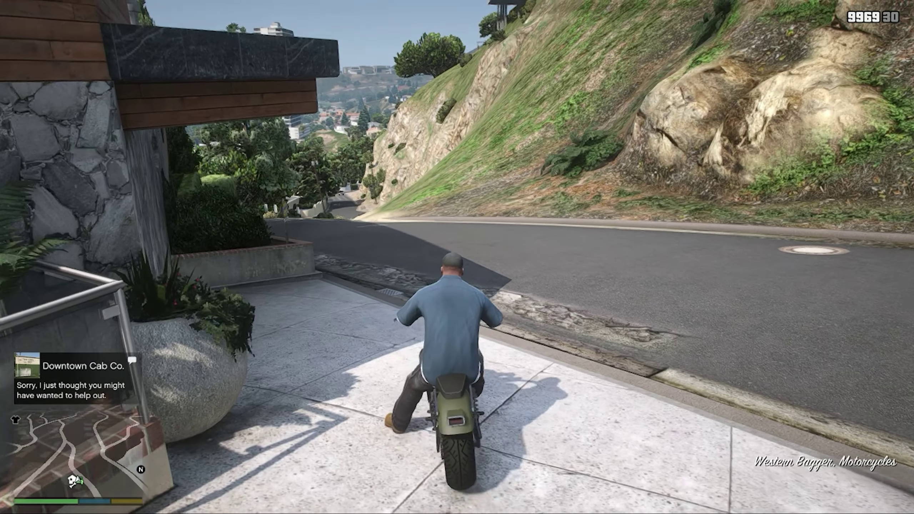
{"action": "key", "text": "d"}
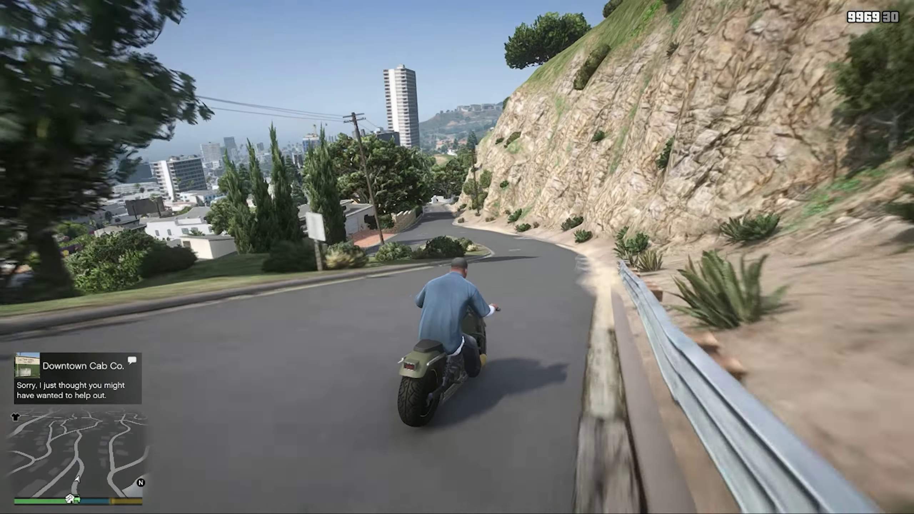
{"action": "key", "text": "w"}
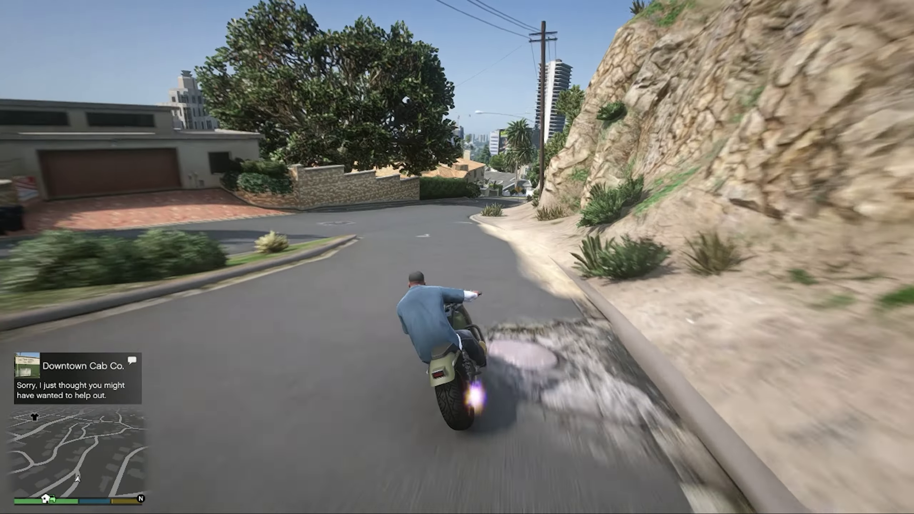
{"action": "key", "text": "w"}
{"action": "key", "text": "a"}
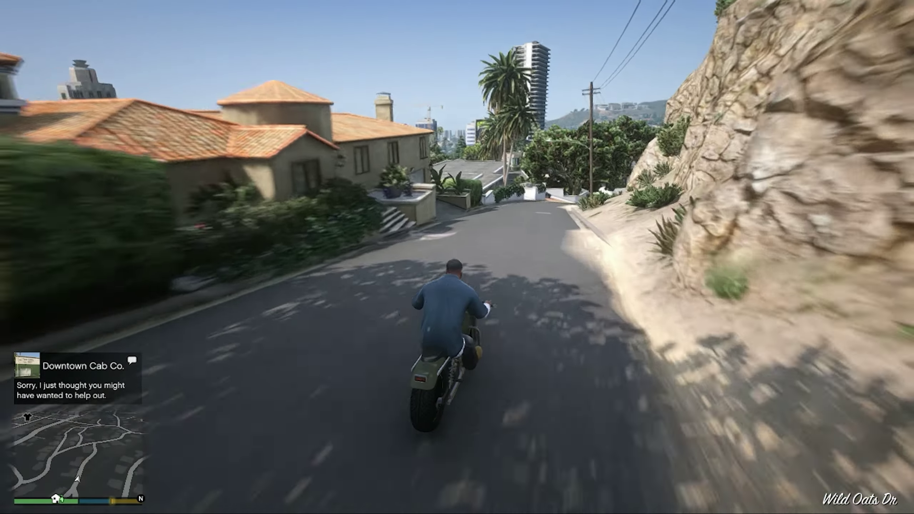
{"action": "key", "text": "w"}
{"action": "key", "text": "d"}
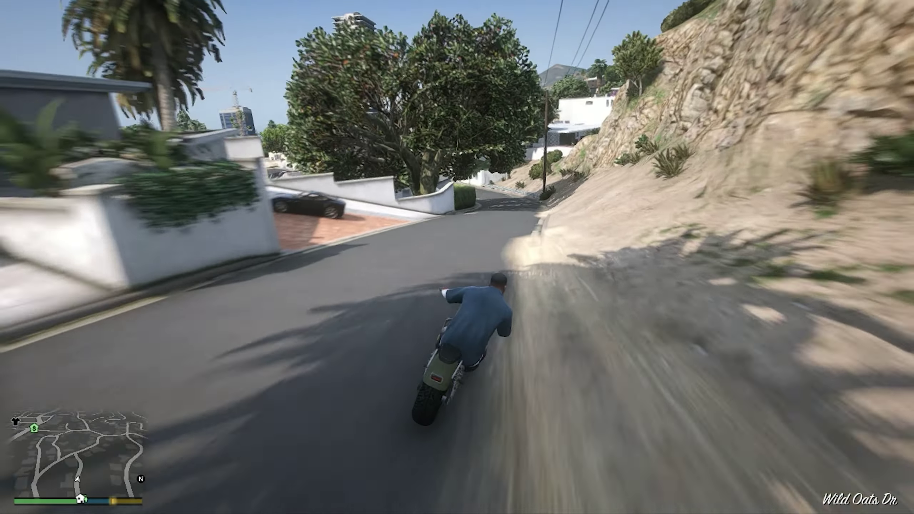
{"action": "key", "text": "w"}
{"action": "key", "text": "a"}
{"action": "key", "text": "w"}
{"action": "key", "text": "d"}
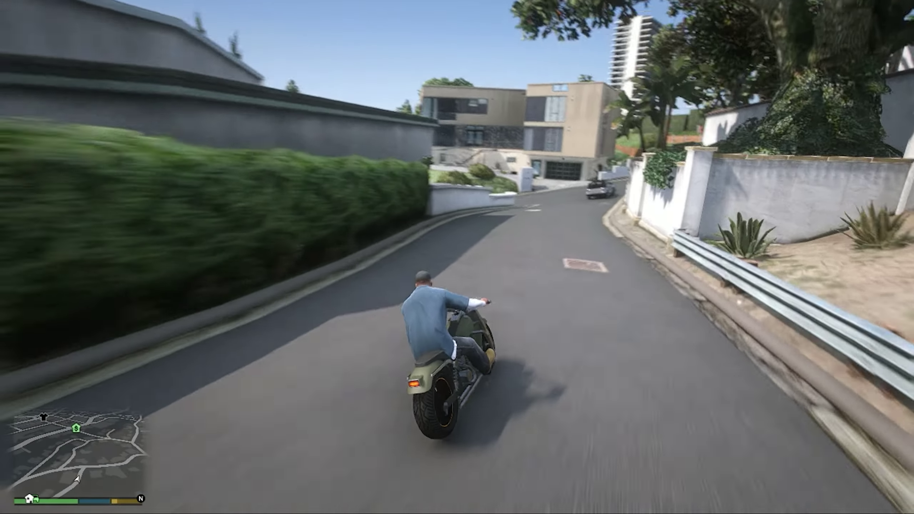
{"action": "key", "text": "w"}
{"action": "key", "text": "a"}
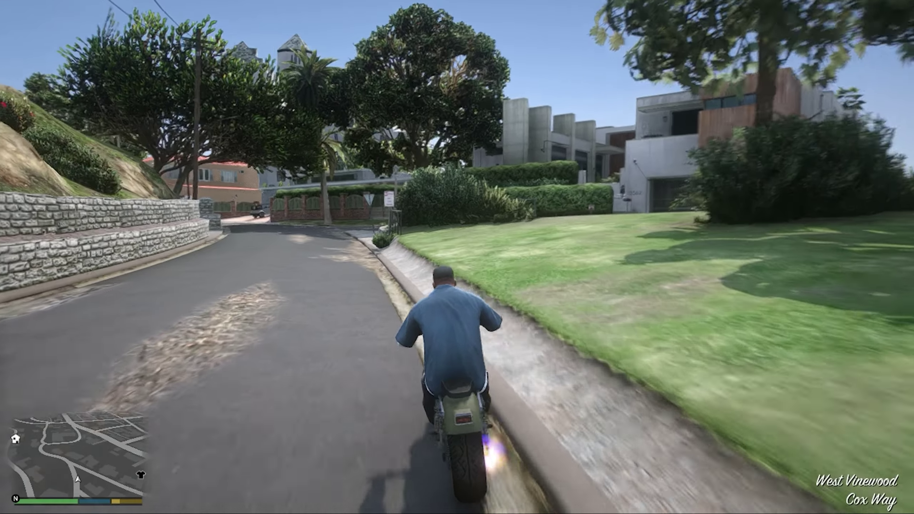
{"action": "key", "text": "a"}
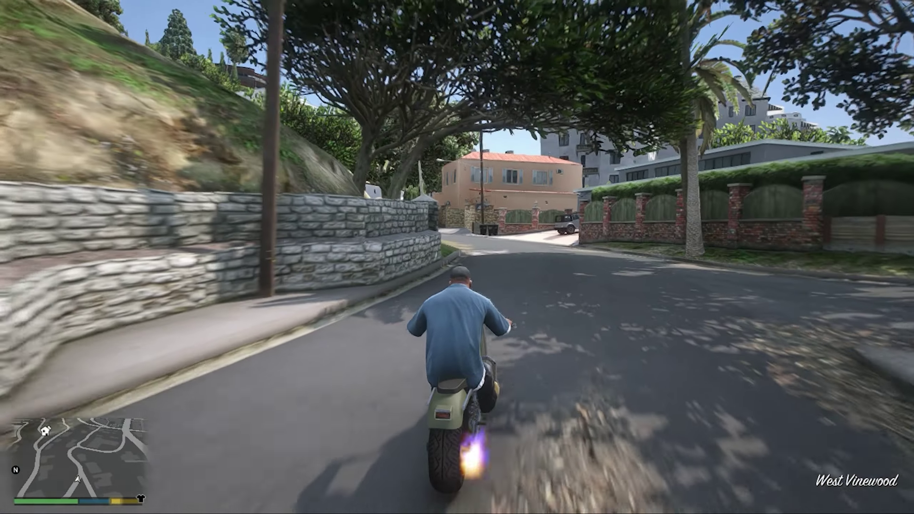